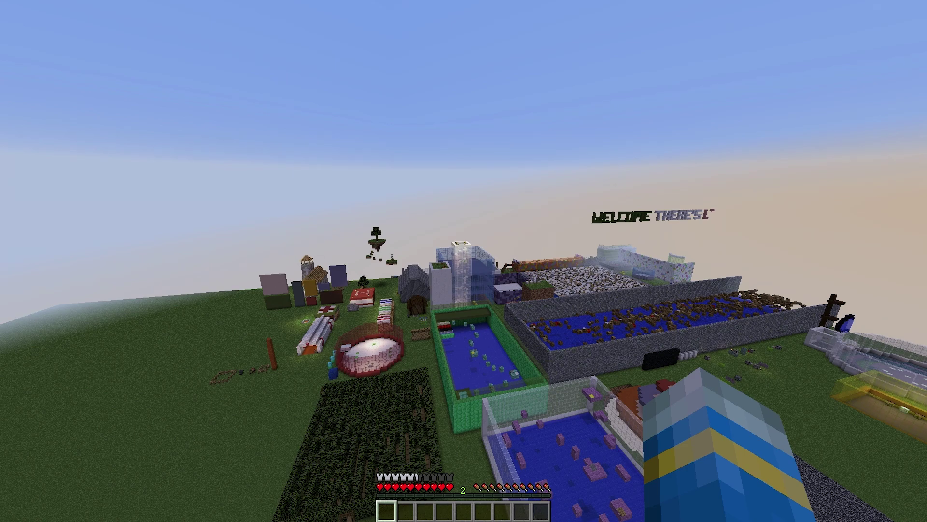
Drop from the glass platform to the ground beside the sand maze and check the sanity messages in the chat history.
key(t)
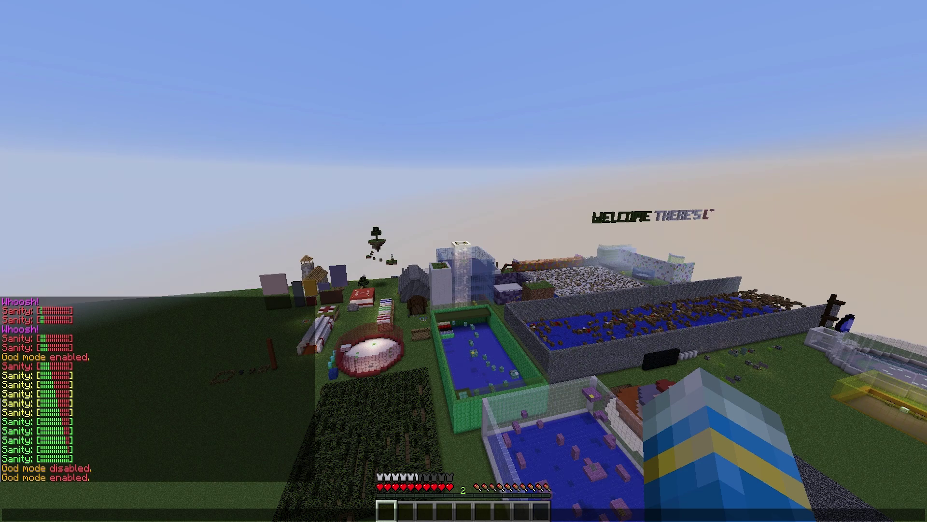
key(Escape)
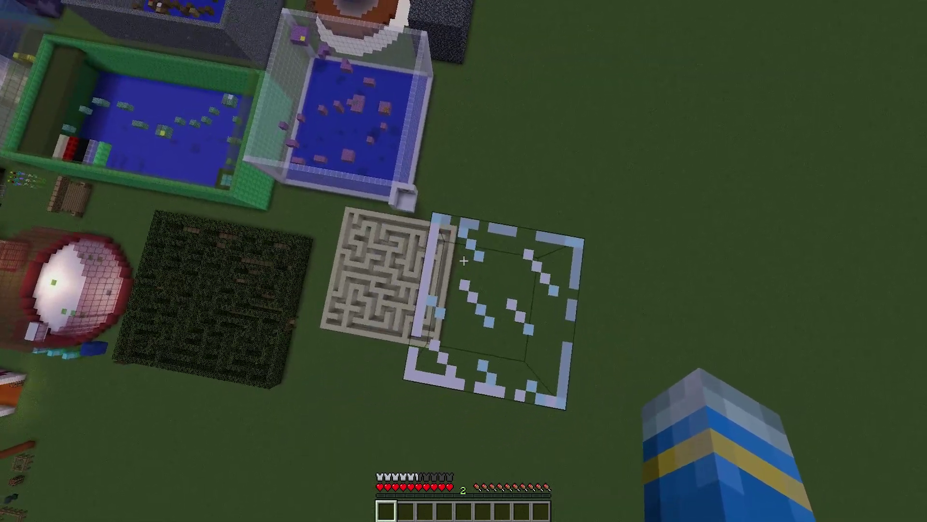
click(464, 261)
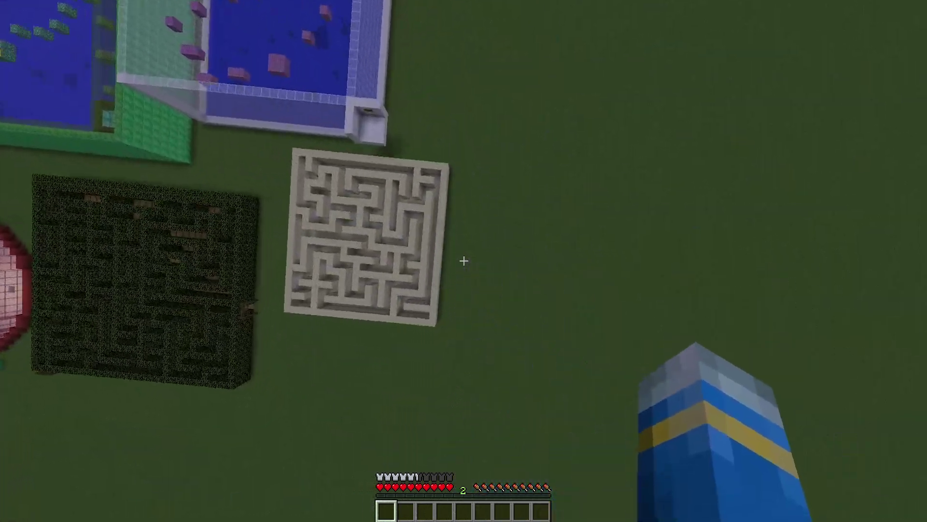
key(t)
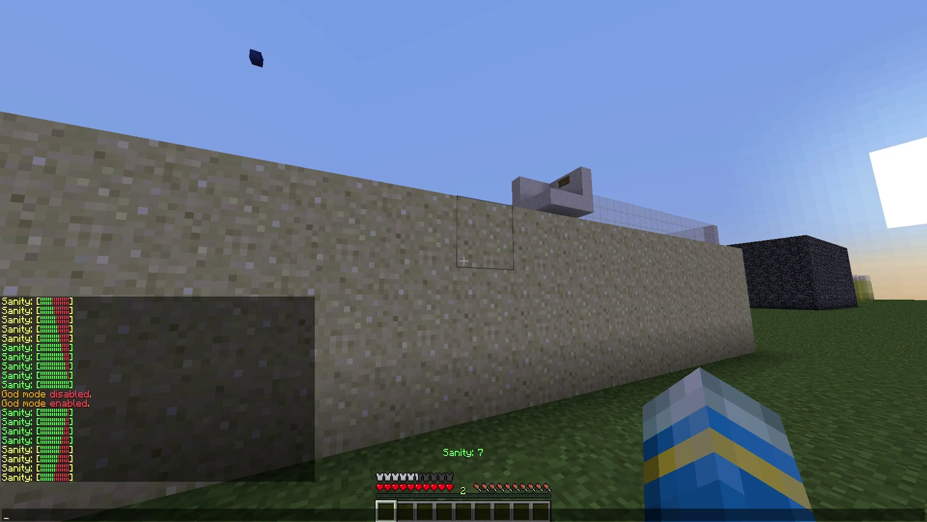
key(Escape)
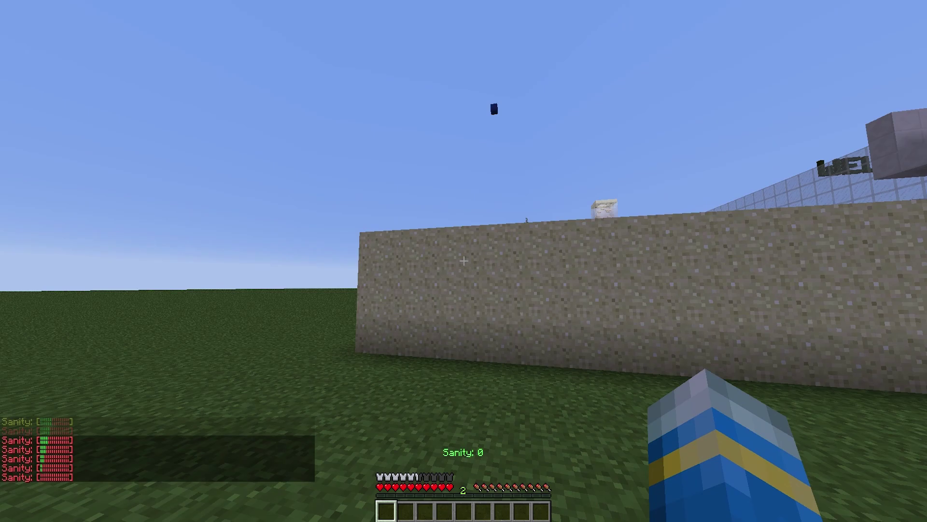
Check the inventory for active insanity effects while standing on the ground beside the sand maze.
key(e)
key(e)
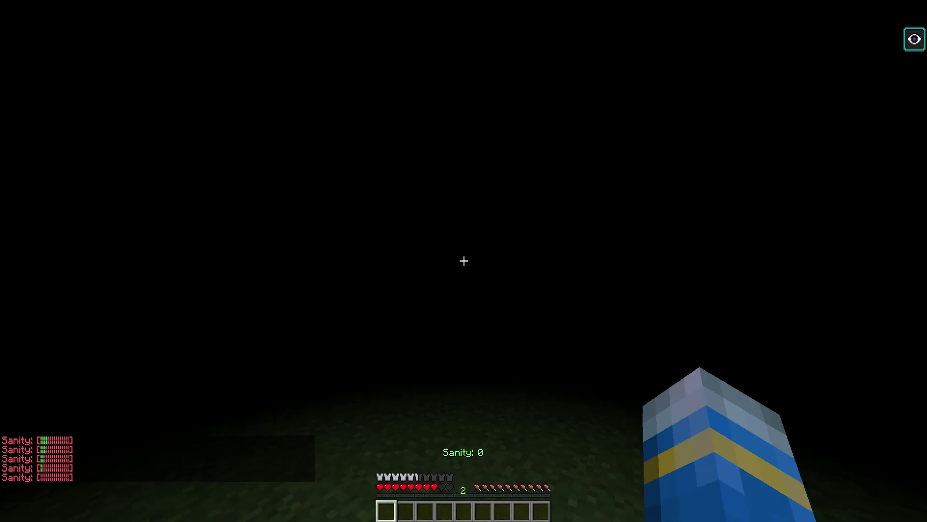
key(e)
key(e)
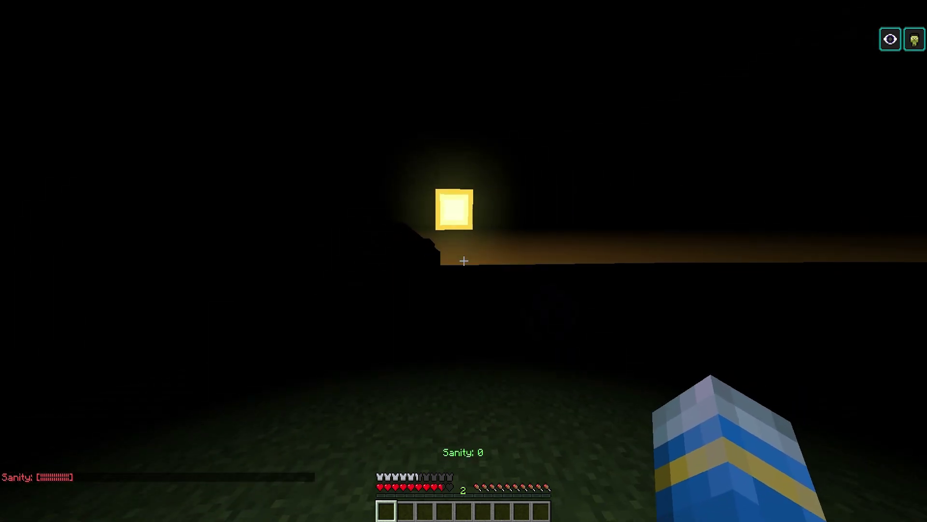
Run the /up command to rise onto a glass platform above the ground.
key(slash)
text(up 5)
key(Return)
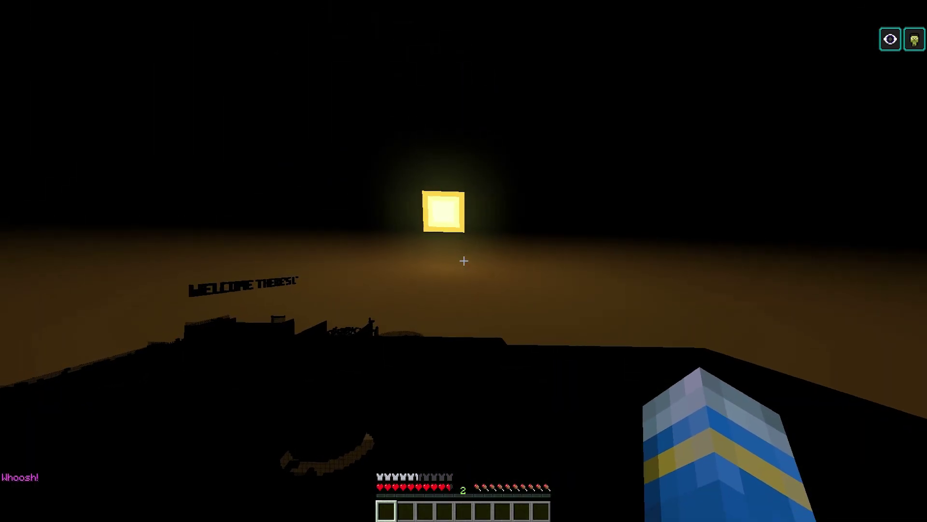
Examine the active status effects and their remaining durations in the inventory while on the glass platform.
key(e)
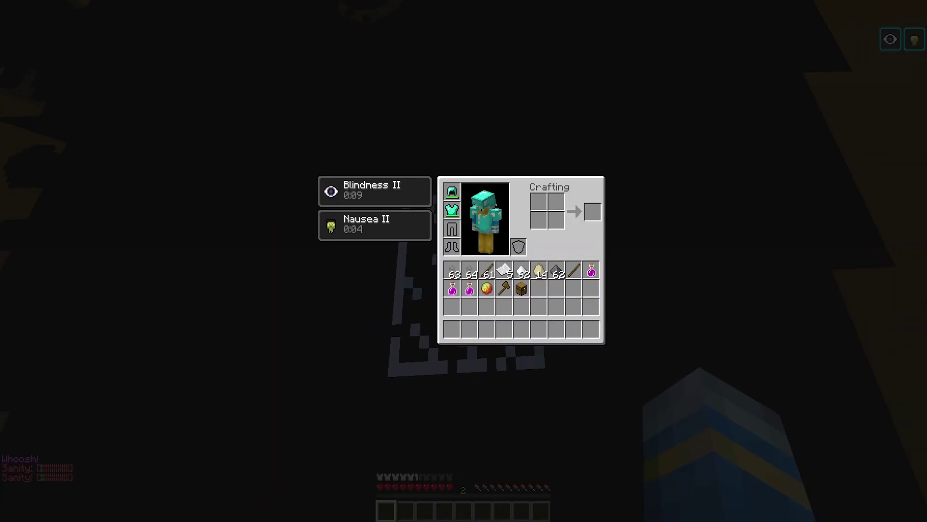
key(e)
key(e)
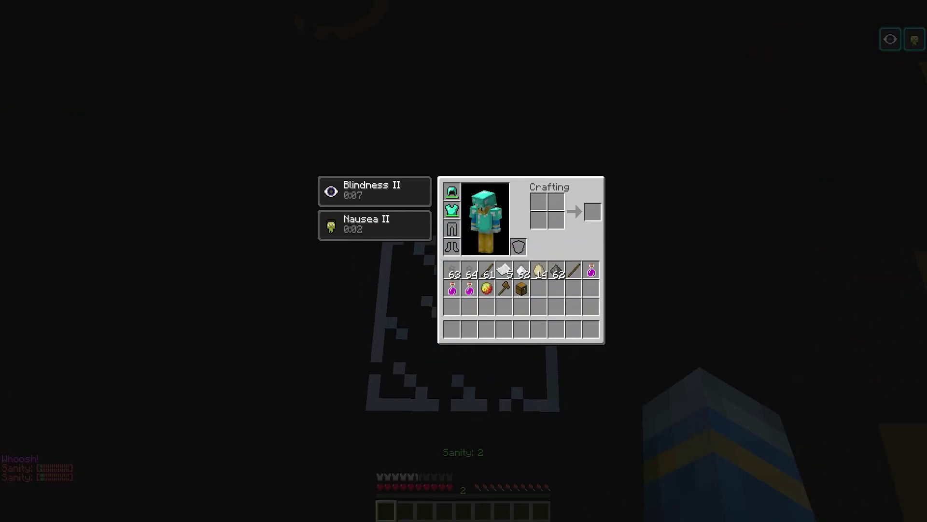
key(e)
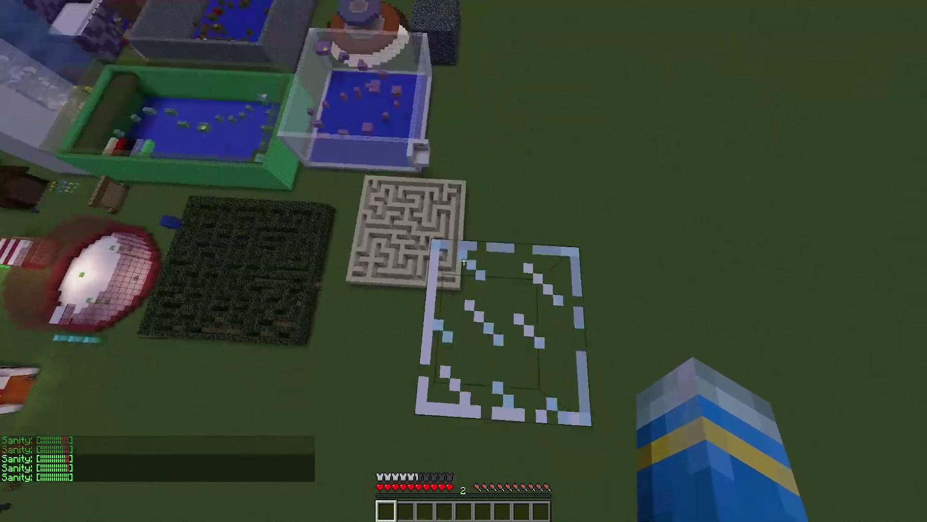
Switch to File Explorer and open the config YML file from the MinersInsanity plugin folder in the text editor.
click(464, 261)
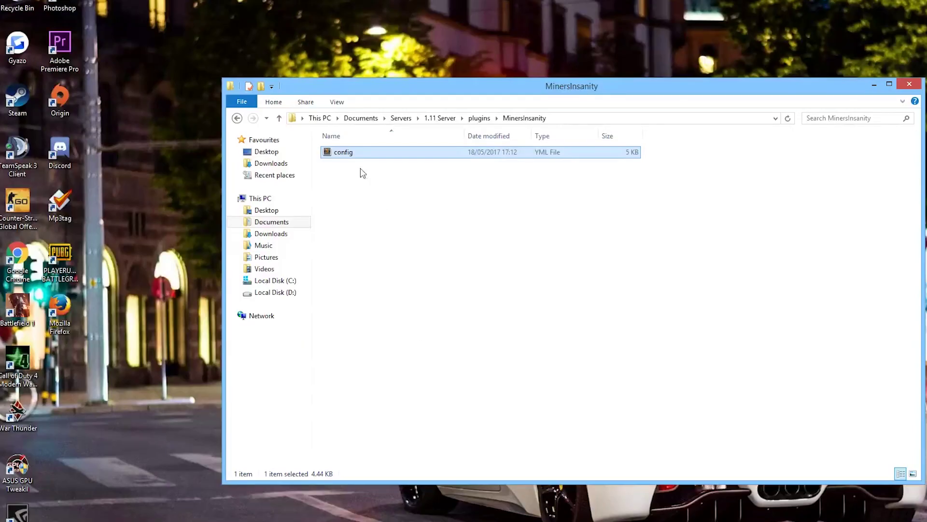
double_click(344, 152)
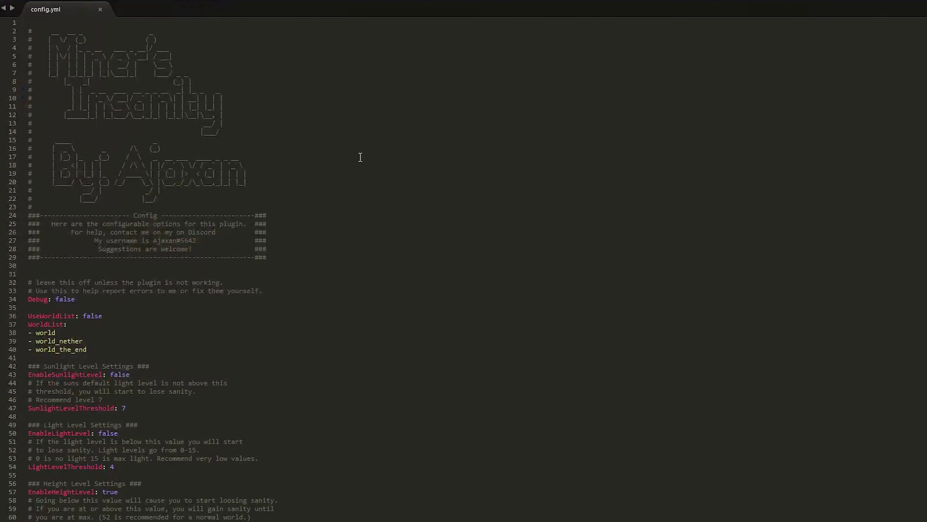
Examine the world list and the sunlight, light and height level settings in config.yml, highlighting the relevant lines and thresholds.
scroll(367, 204, down, 2)
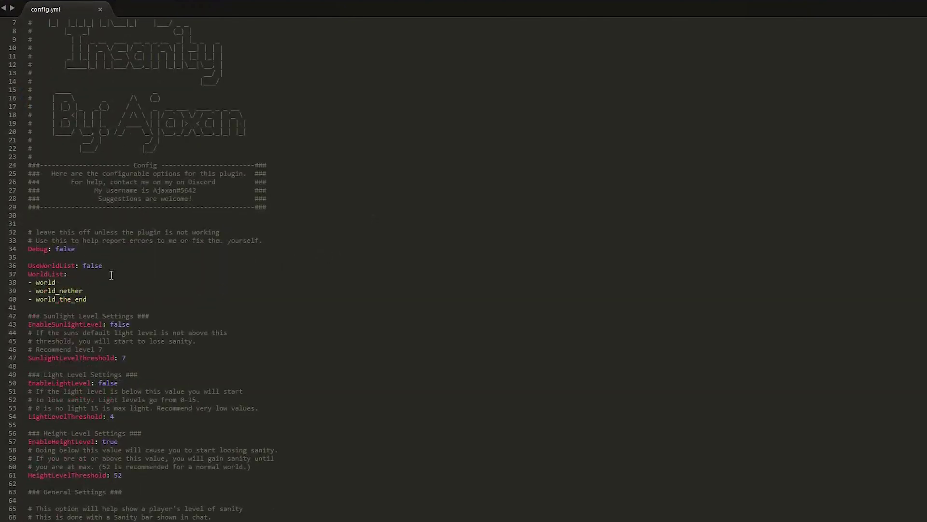
drag(119, 304, 22, 274)
scroll(189, 316, down, 4)
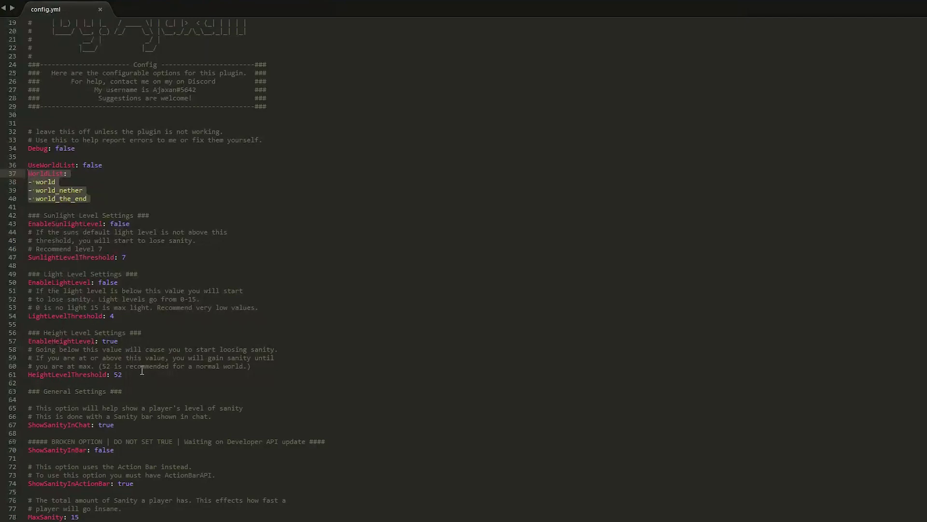
drag(140, 374, 20, 342)
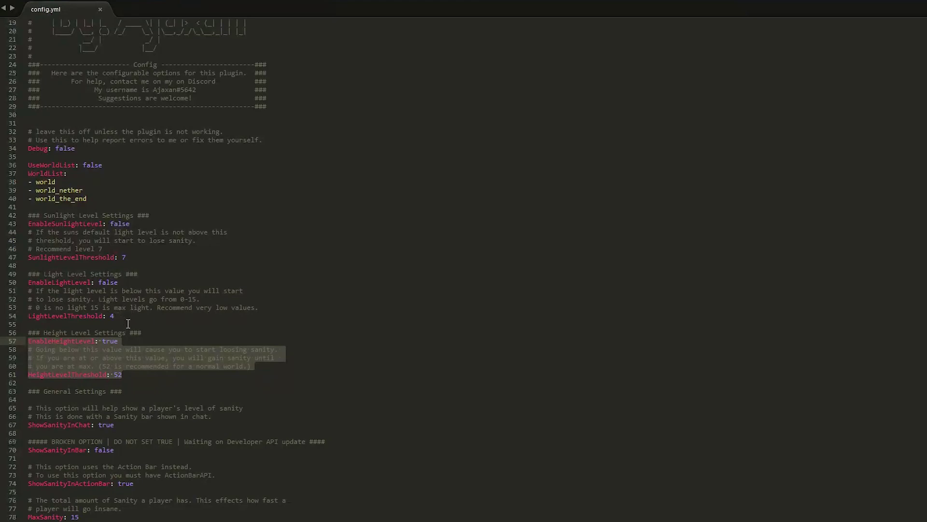
double_click(112, 315)
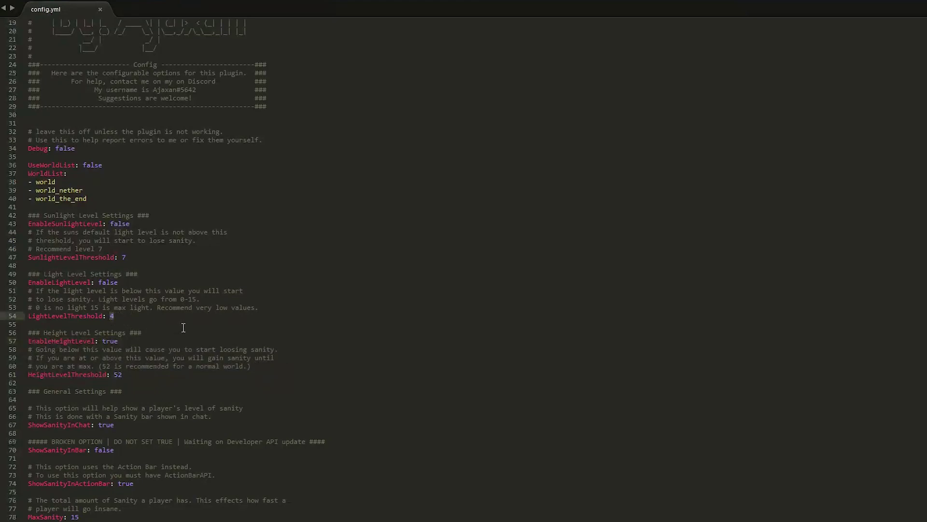
scroll(182, 332, down, 3)
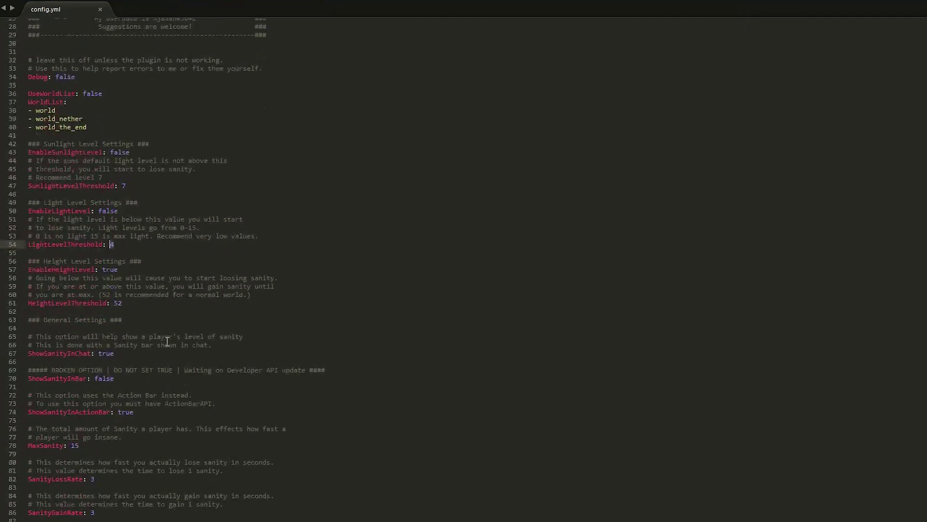
double_click(118, 300)
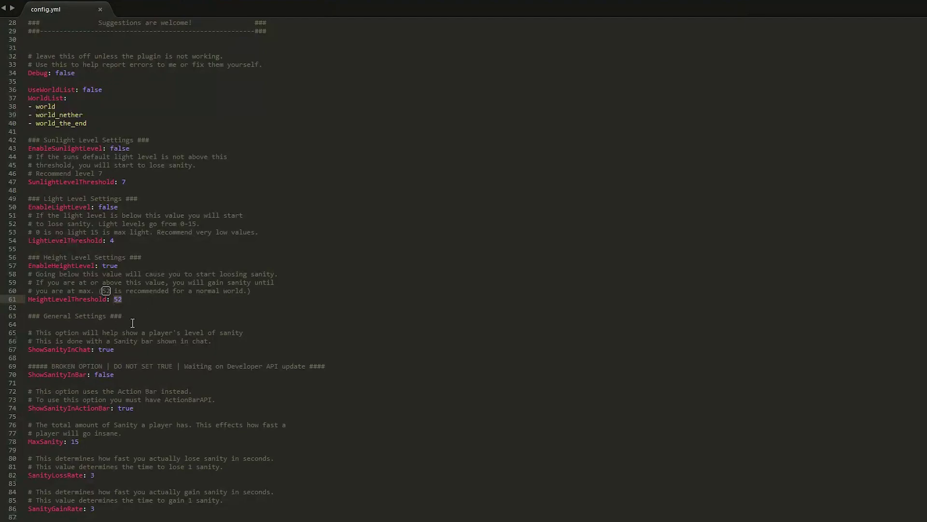
click(137, 313)
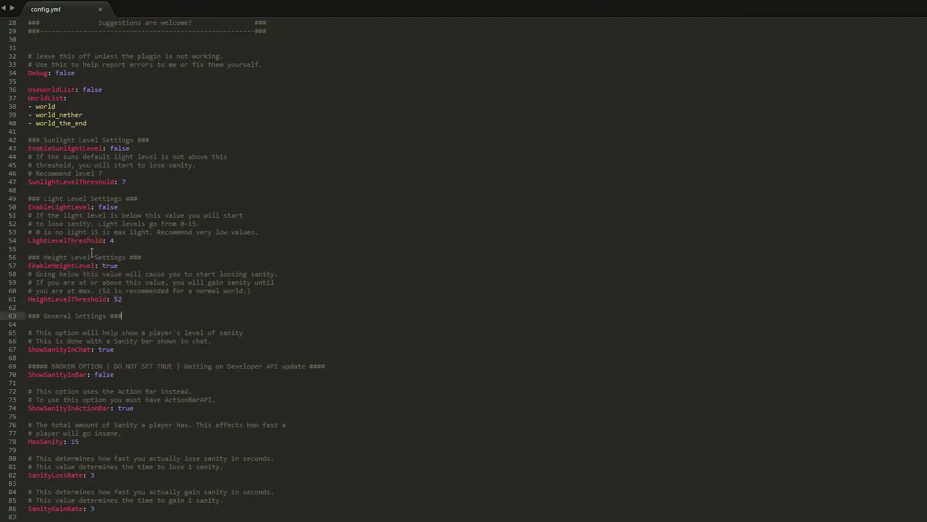
Review the general settings for sanity display, MaxSanity, sanity loss and gain rates, and health loss in config.yml.
scroll(111, 198, down, 4)
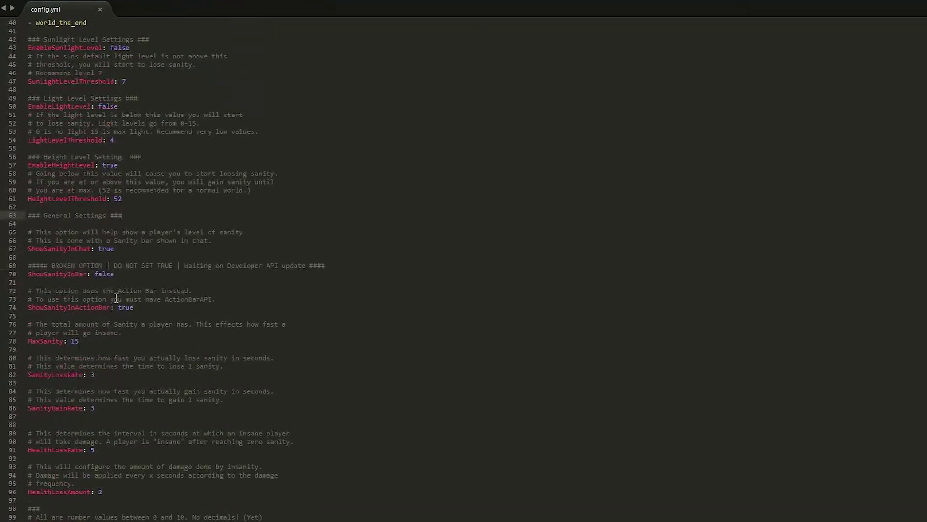
drag(154, 309, 9, 233)
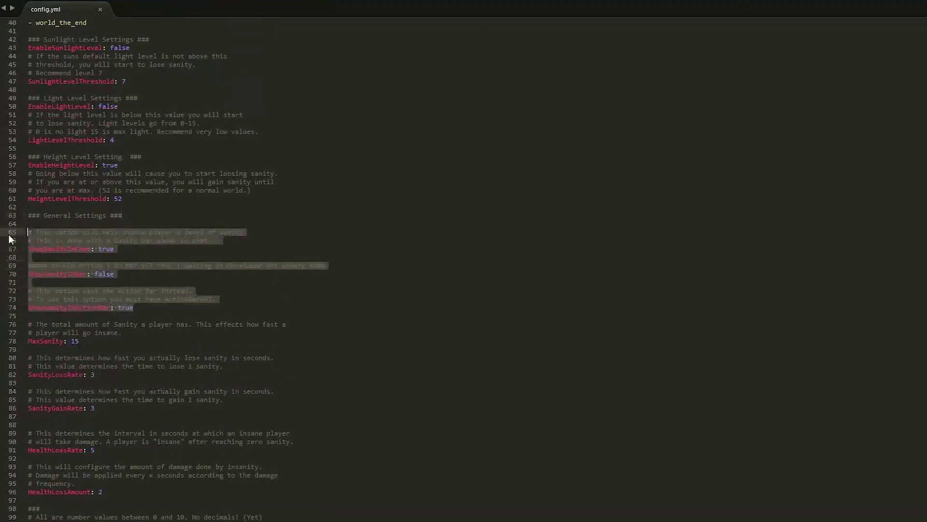
click(133, 257)
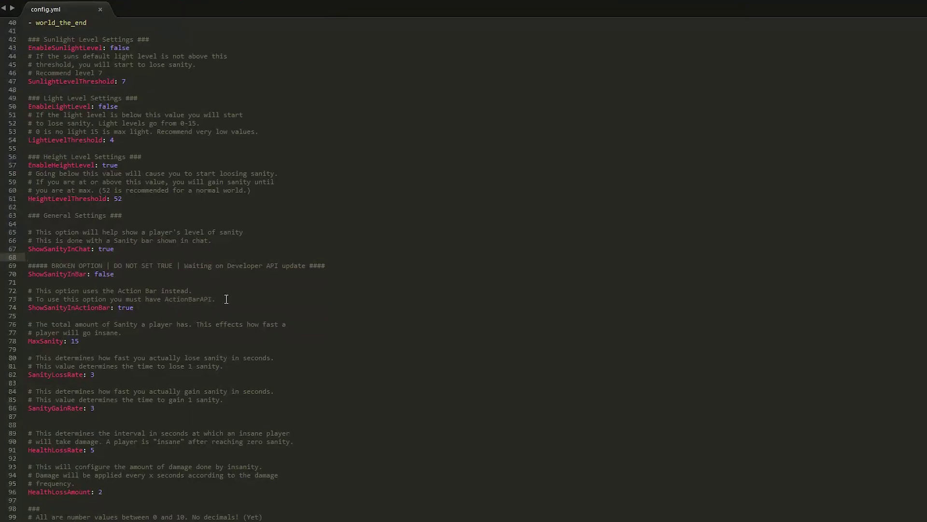
scroll(226, 299, down, 2)
triple_click(30, 292)
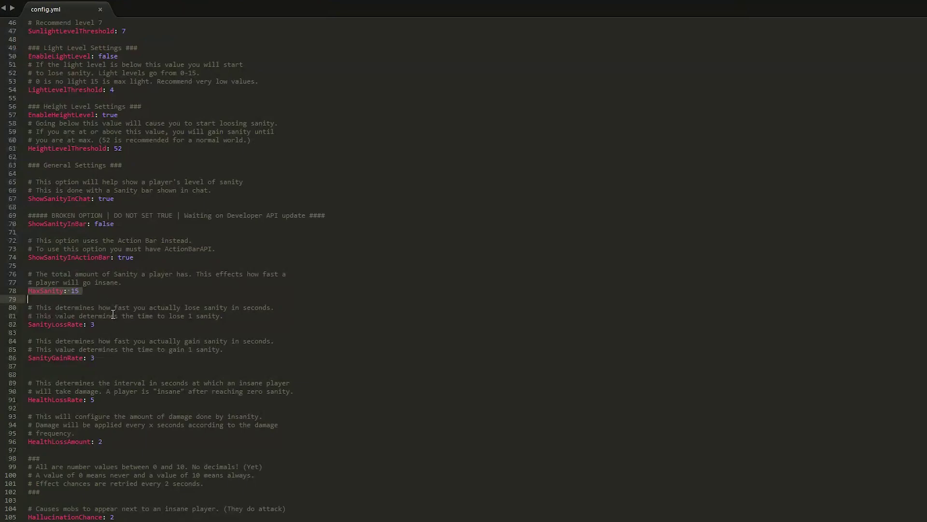
scroll(113, 314, down, 2)
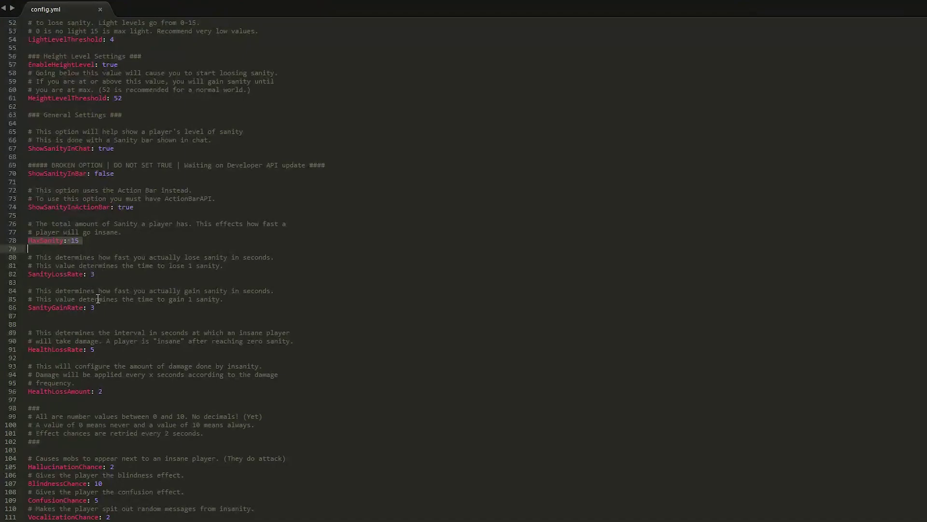
scroll(98, 299, down, 2)
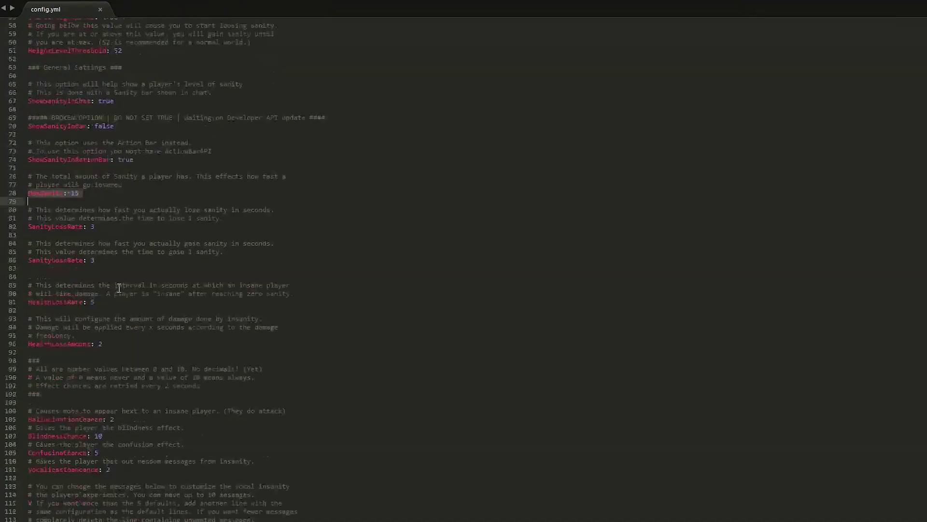
click(102, 260)
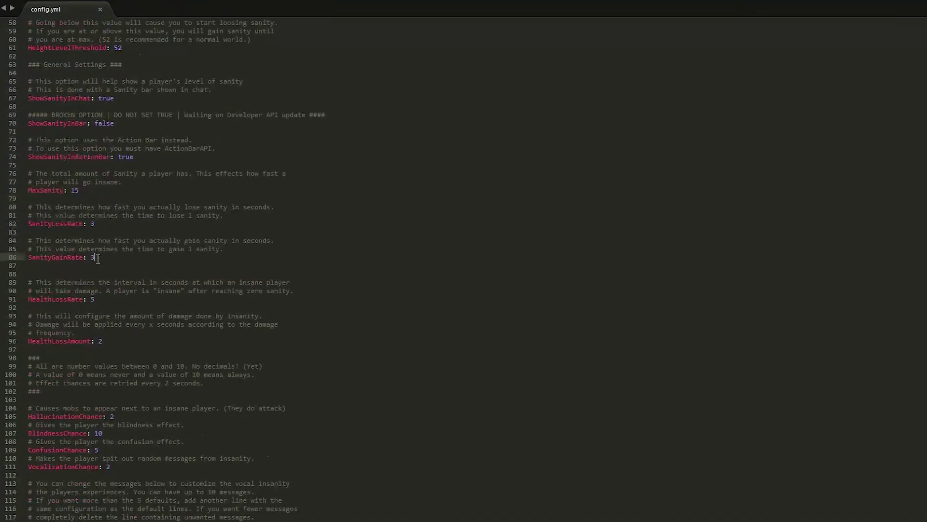
double_click(93, 258)
scroll(92, 271, down, 2)
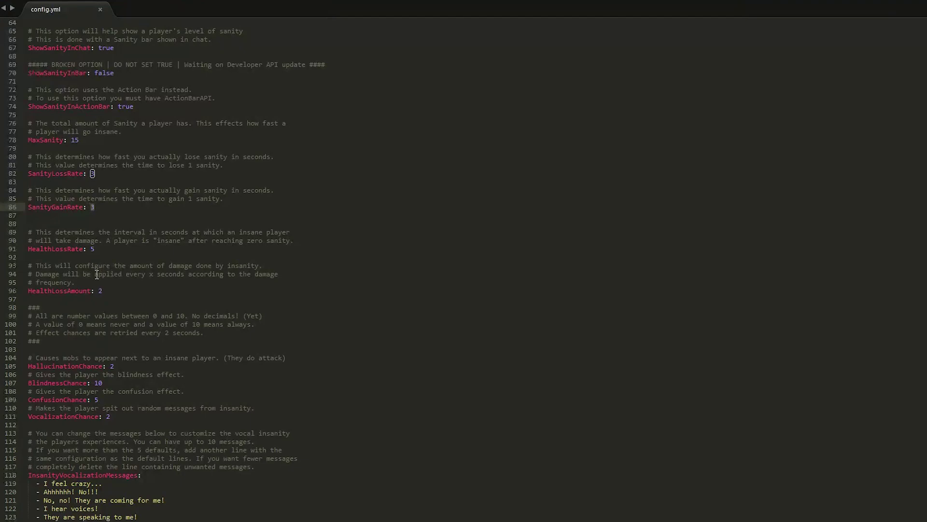
Review the hallucination, blindness, confusion and vocalization chances and highlight the InsanityVocalizationMessages entries.
scroll(96, 275, down, 3)
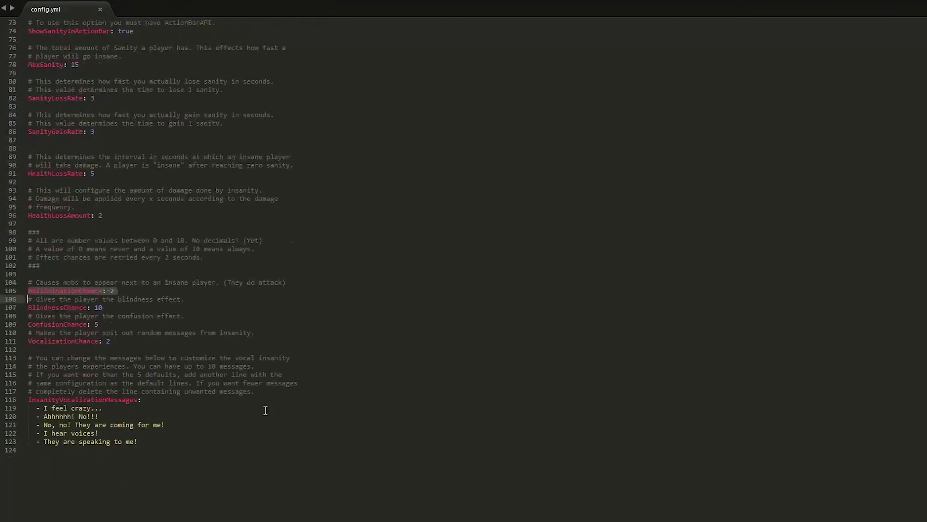
click(102, 324)
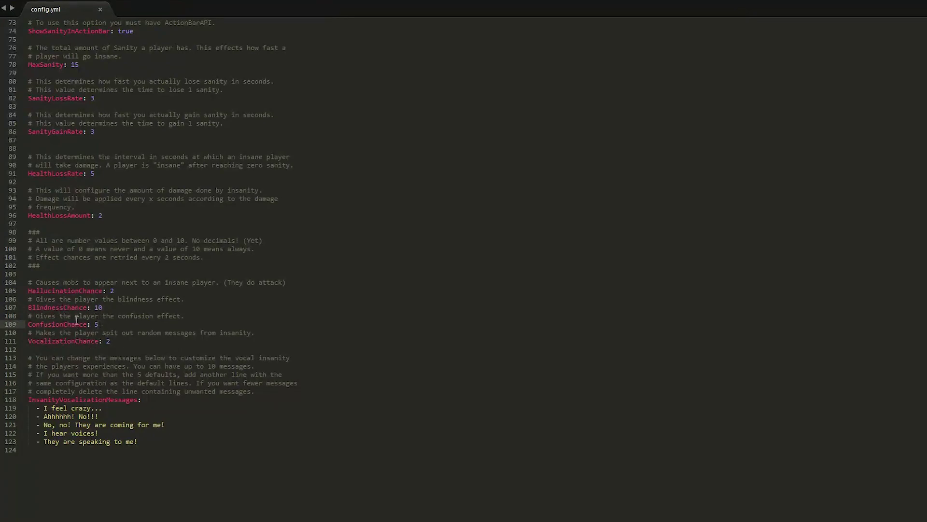
drag(28, 290, 87, 290)
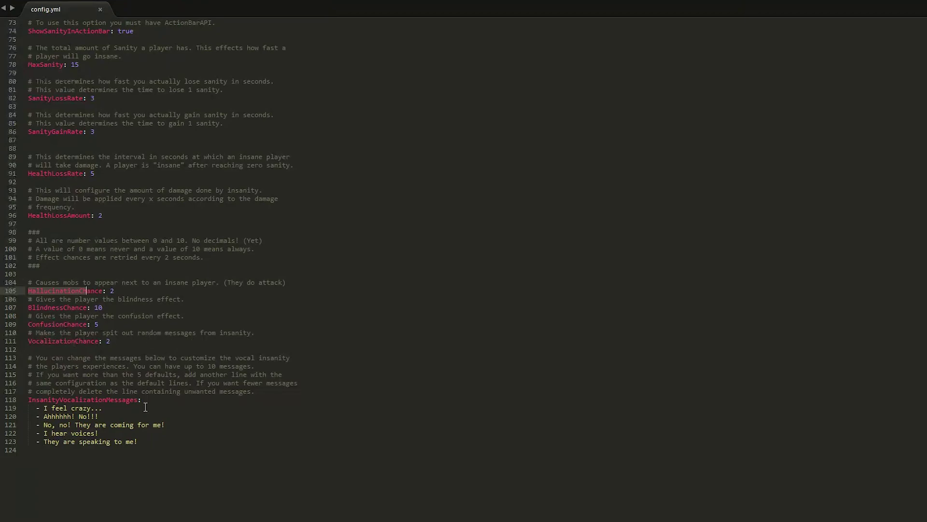
drag(166, 451, 3, 411)
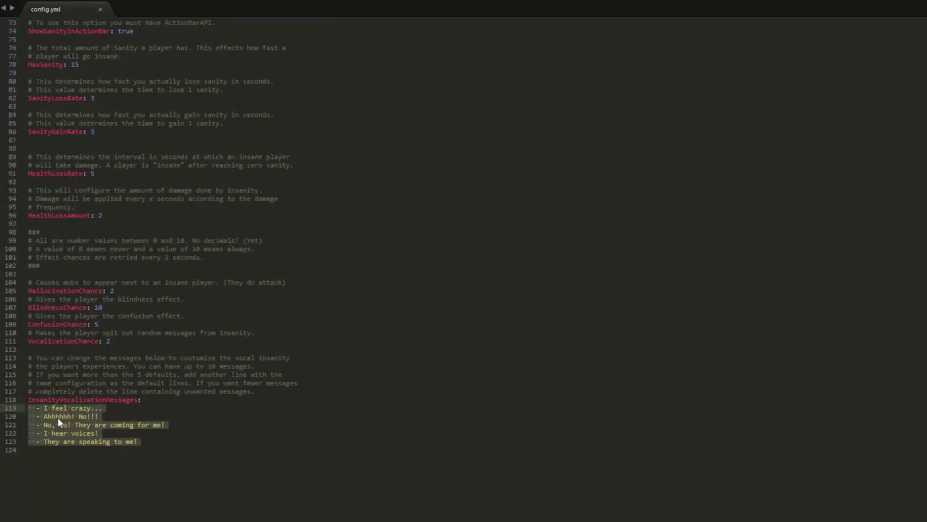
click(85, 406)
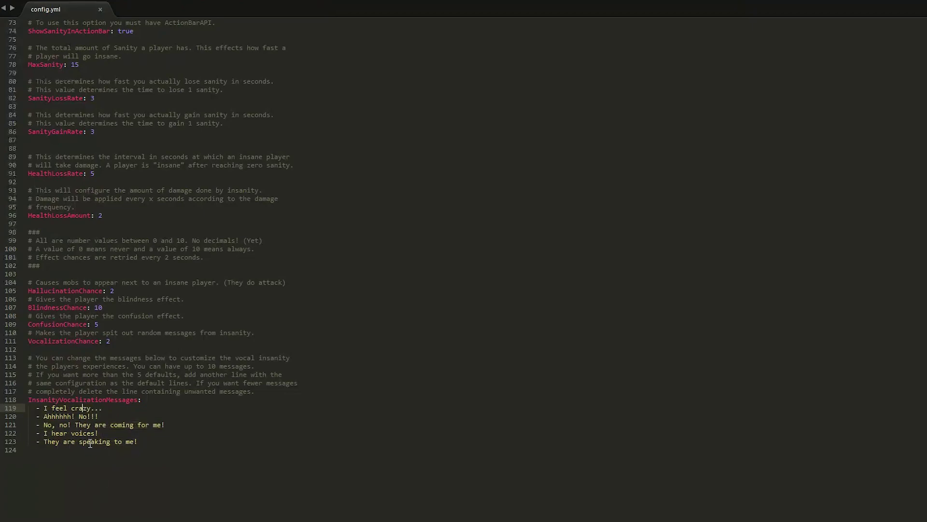
click(139, 442)
scroll(153, 442, up, 20)
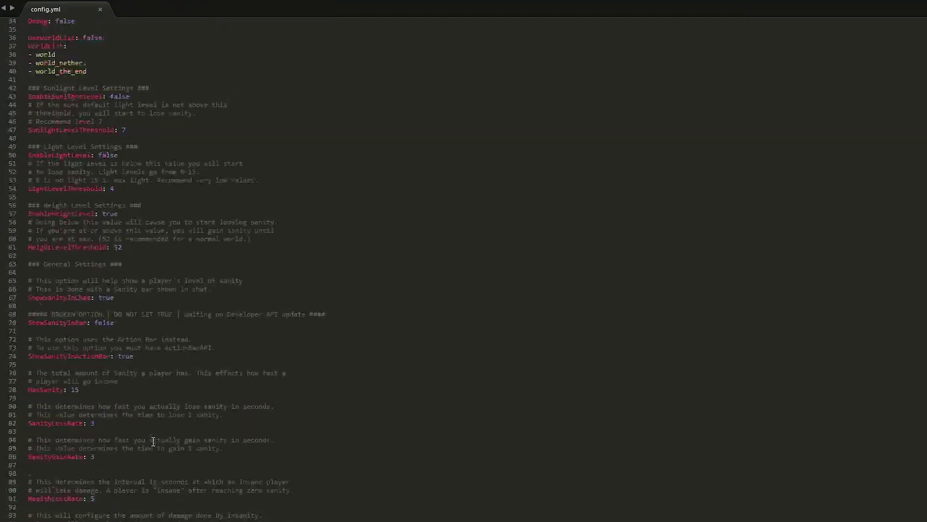